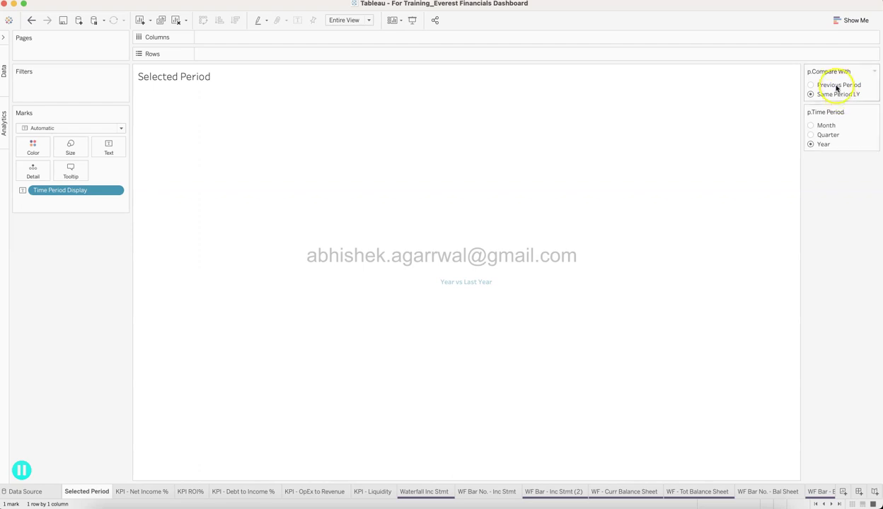
# Review the KPI - Net Income % sheet, then show KPI ROI% at 0.81% versus 0.85%
pyautogui.click(836, 85)
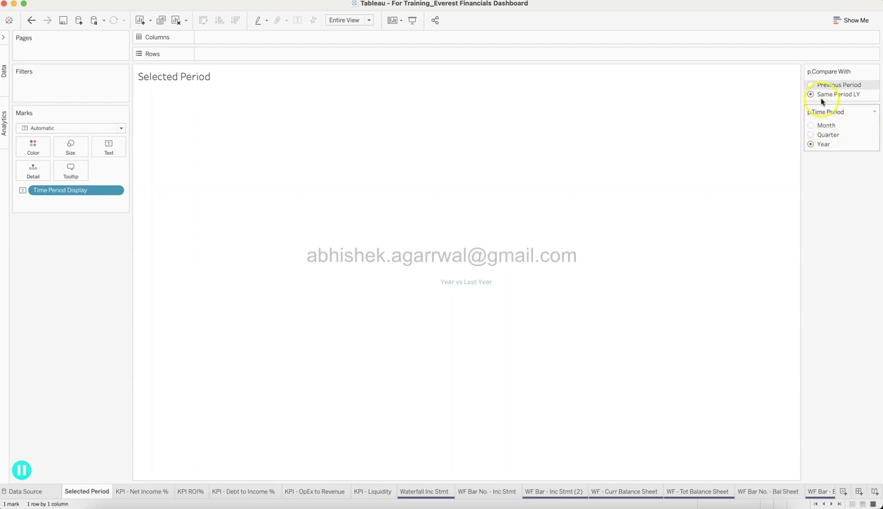
pyautogui.click(357, 253)
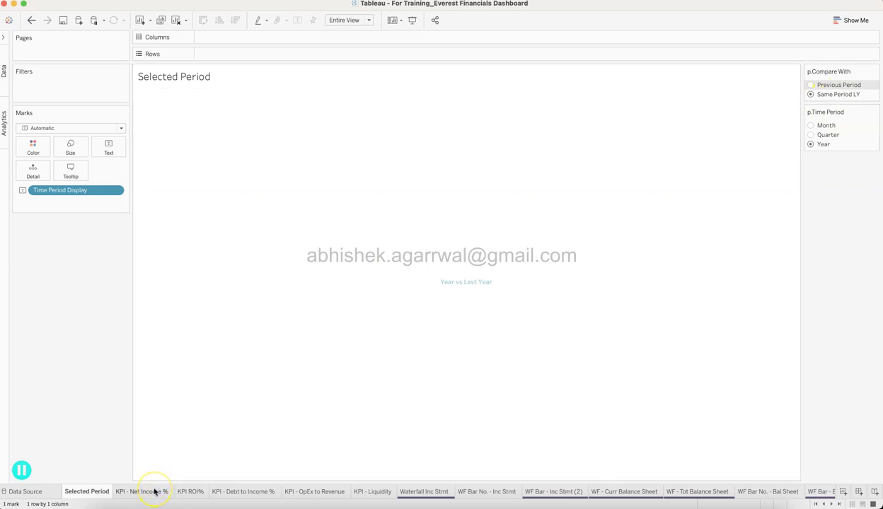
pyautogui.moveTo(141, 492)
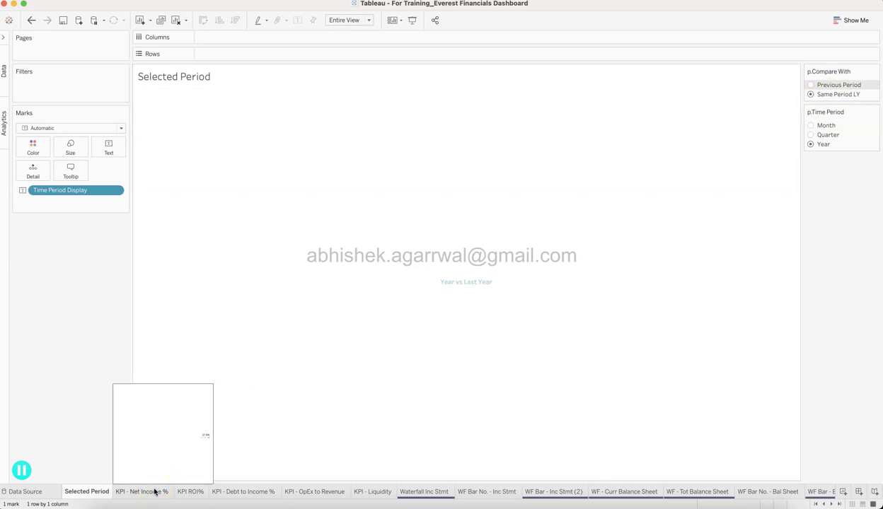
pyautogui.click(155, 492)
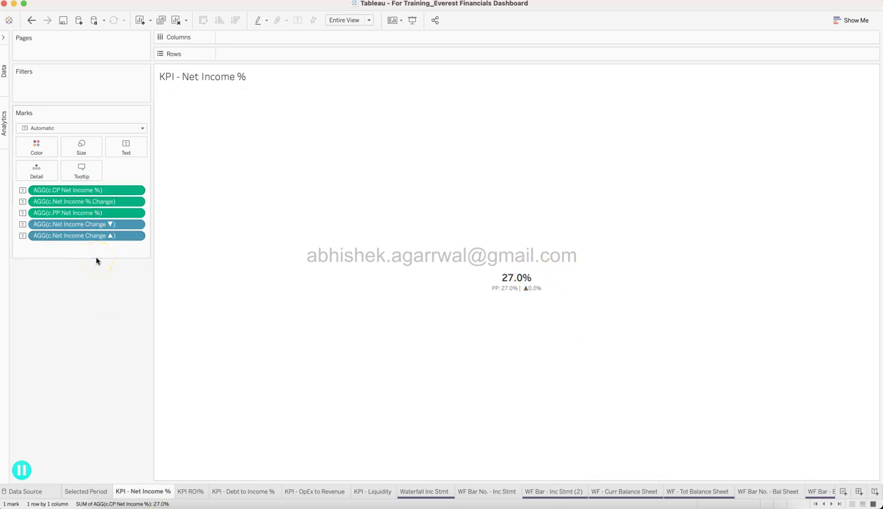
pyautogui.click(200, 336)
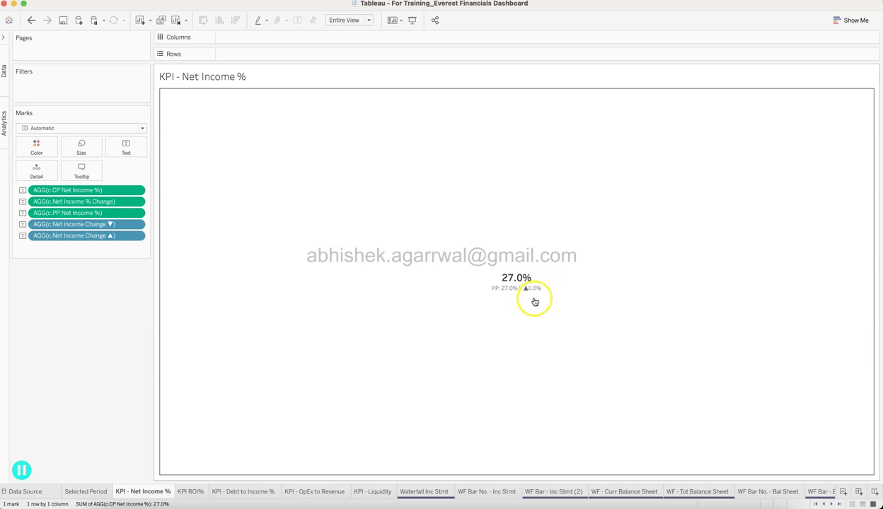
pyautogui.click(189, 492)
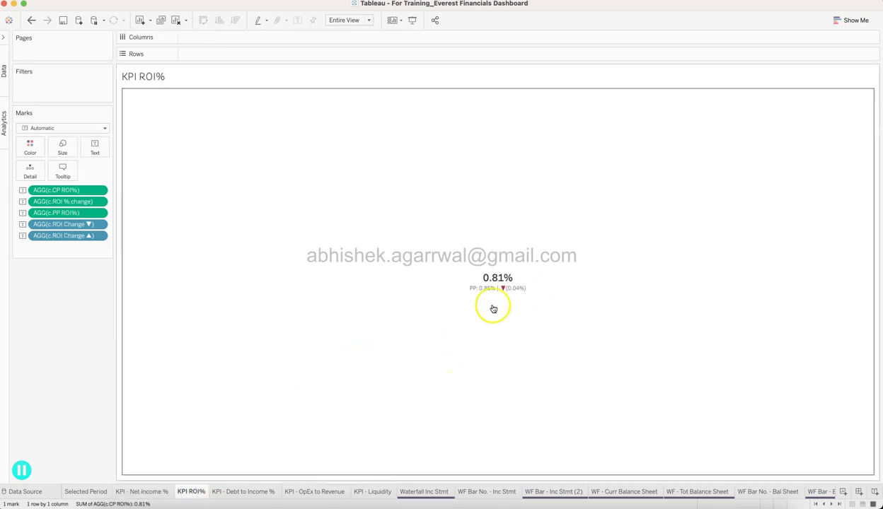
# Flip through Debt to Income % and OpEx to Revenue (7.5%), ending on Liquidity at 60.1%
pyautogui.click(245, 492)
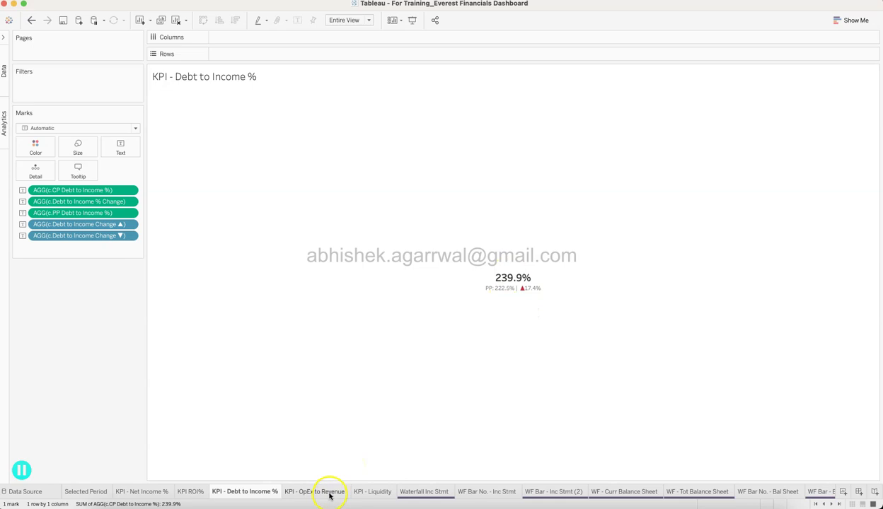
pyautogui.click(329, 495)
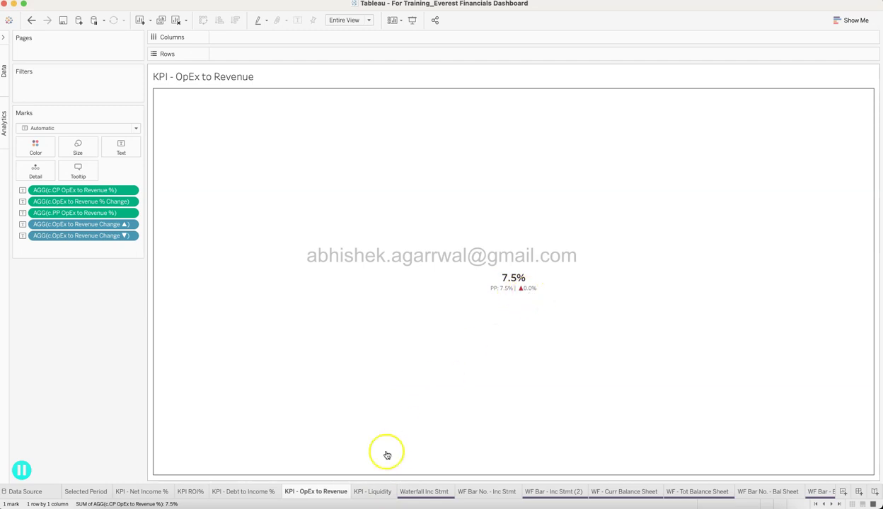
pyautogui.click(374, 493)
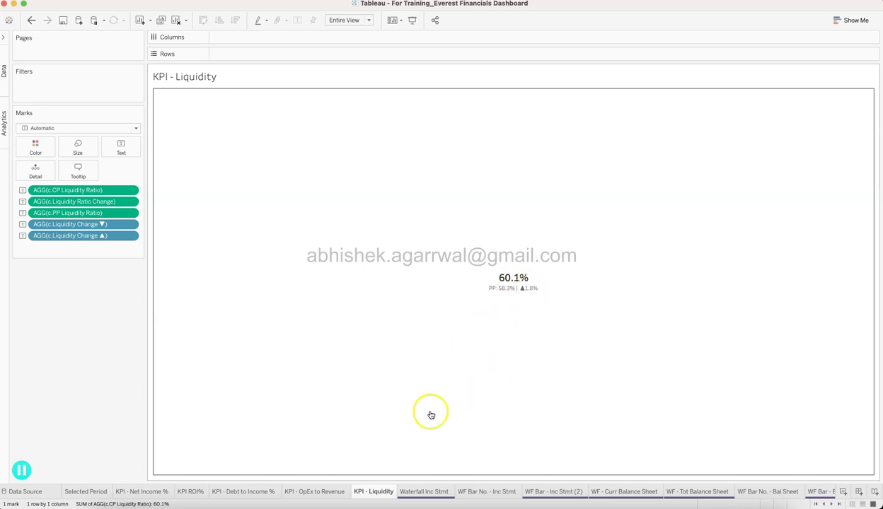
# Show the Waterfall Inc Stmt sheet and clear the Operating Income bar selection
pyautogui.click(416, 493)
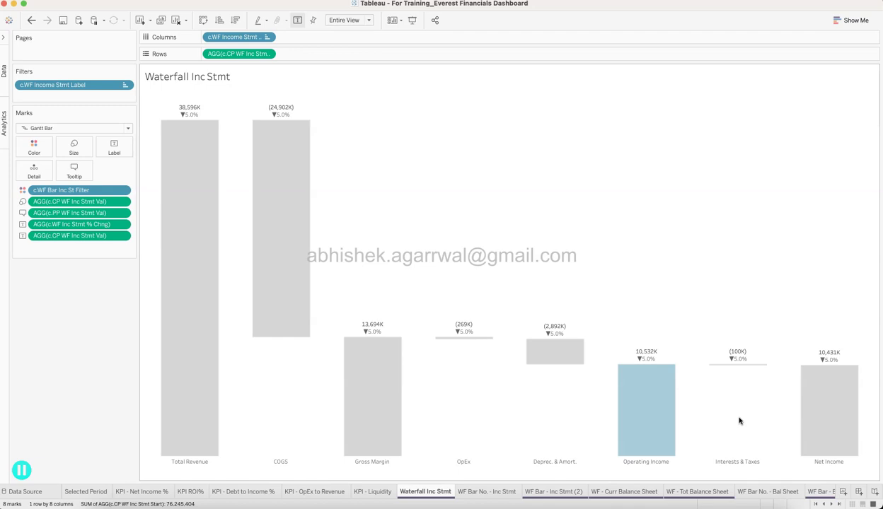
pyautogui.moveTo(372, 396)
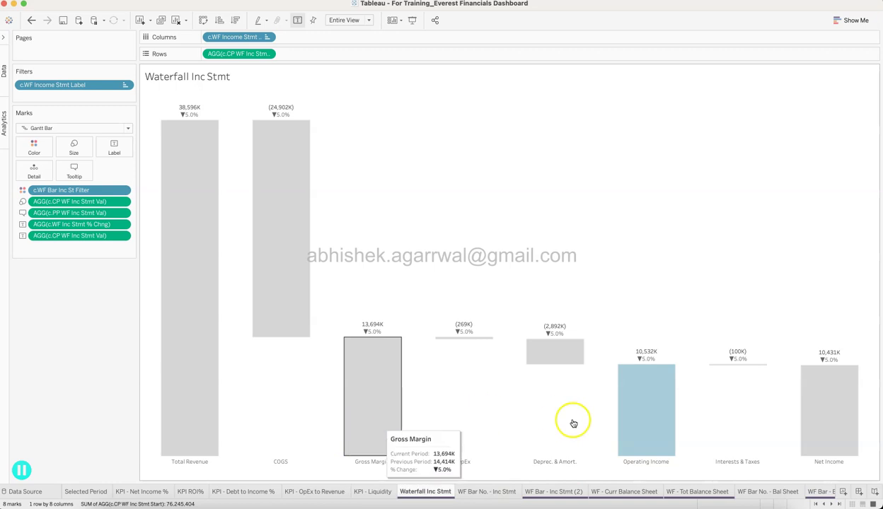
pyautogui.moveTo(646, 411)
pyautogui.click(700, 418)
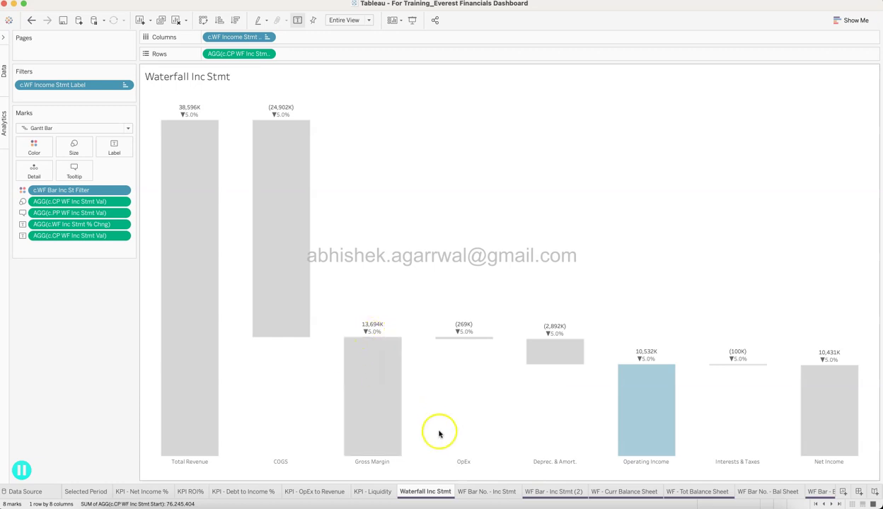
# Compare the income company bar sheets, then show the current balance sheet waterfall (Working Capital 7,609K)
pyautogui.click(487, 491)
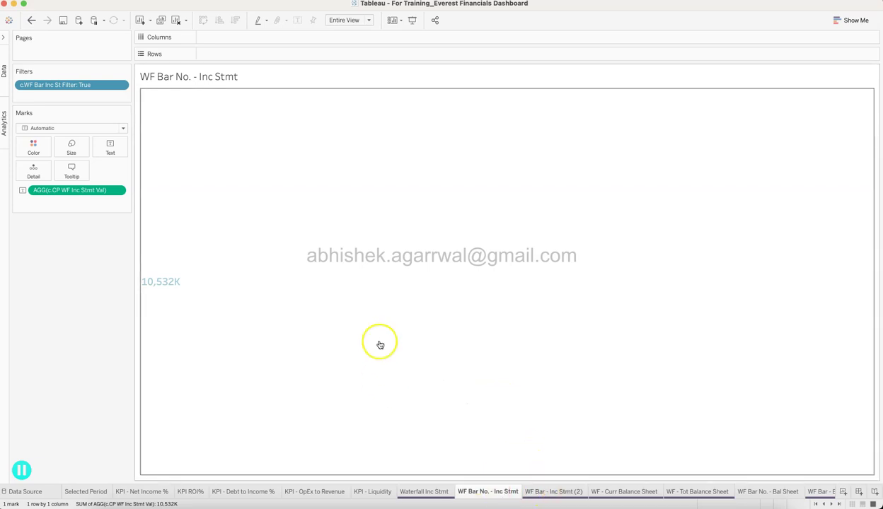
pyautogui.click(554, 492)
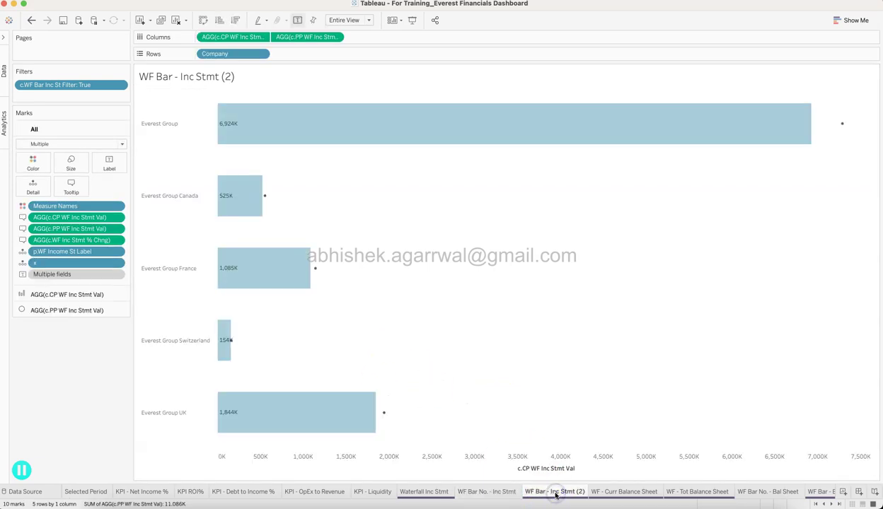
pyautogui.click(425, 491)
pyautogui.moveTo(372, 396)
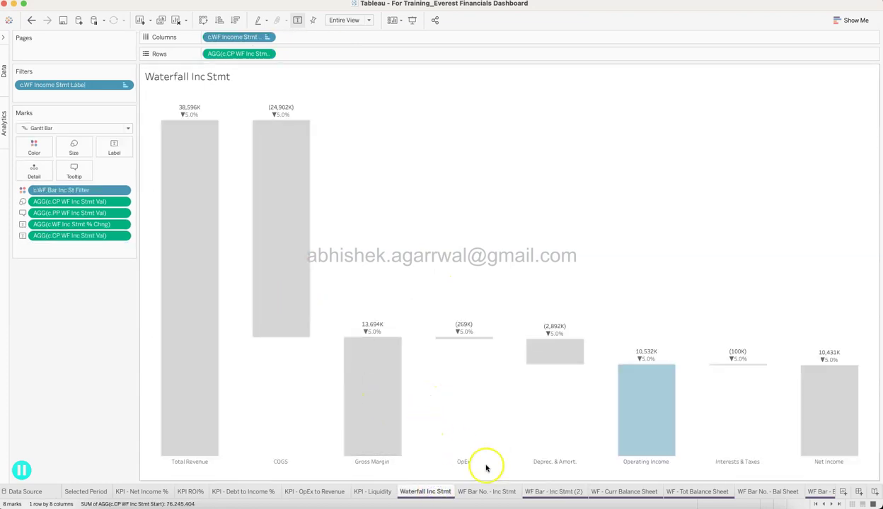
pyautogui.click(556, 491)
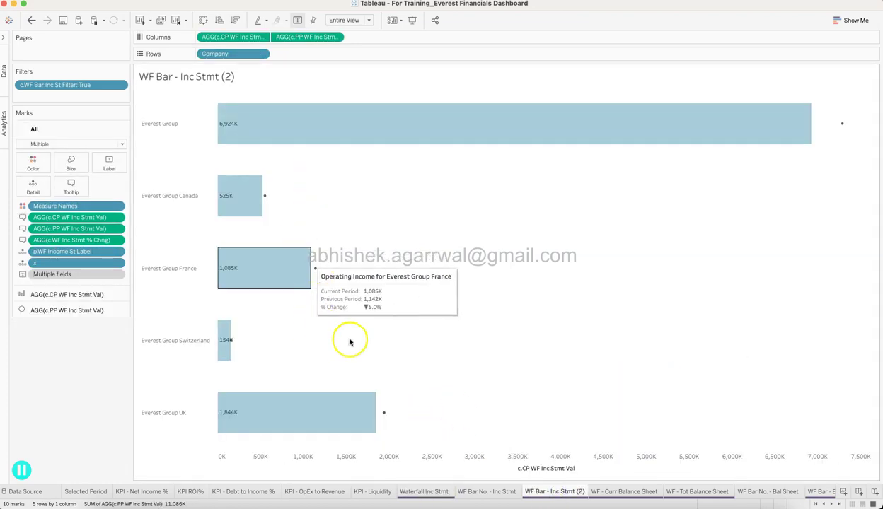
pyautogui.click(628, 493)
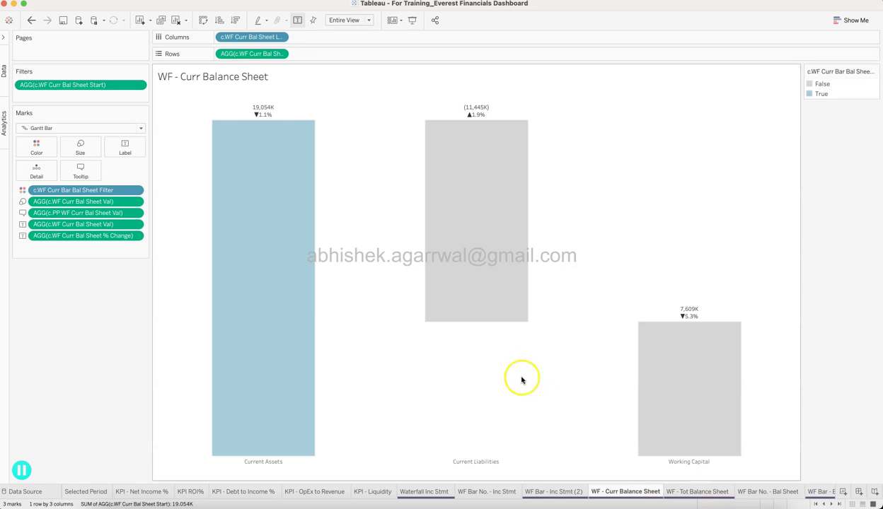
# View the total balance sheet waterfall, then the company bar chart with Everest Group at 10,671K
pyautogui.click(691, 494)
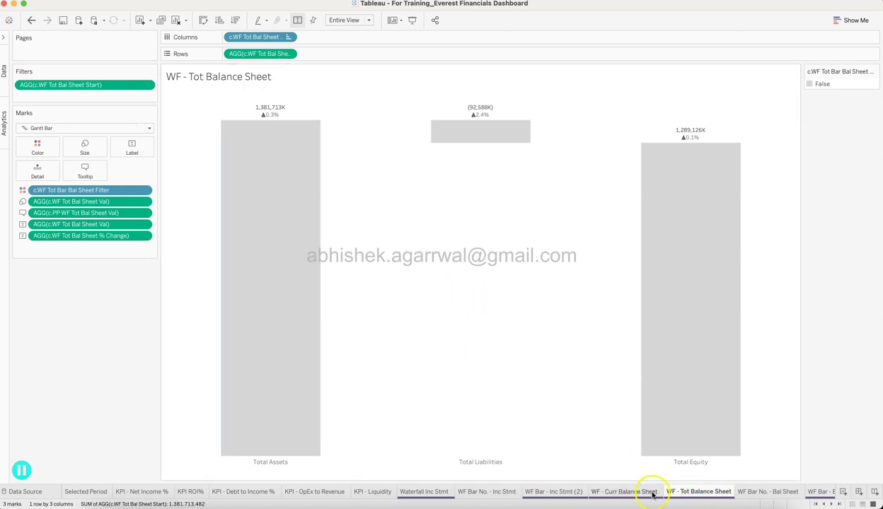
pyautogui.click(763, 493)
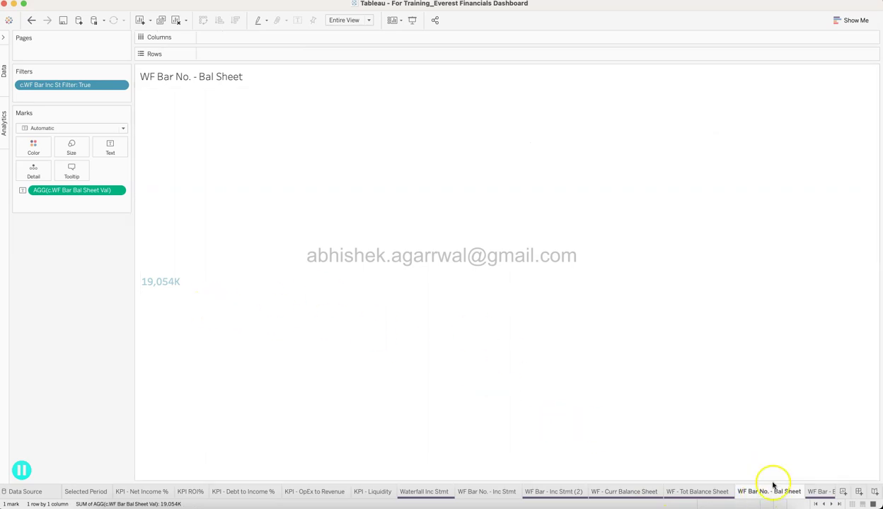
pyautogui.click(821, 492)
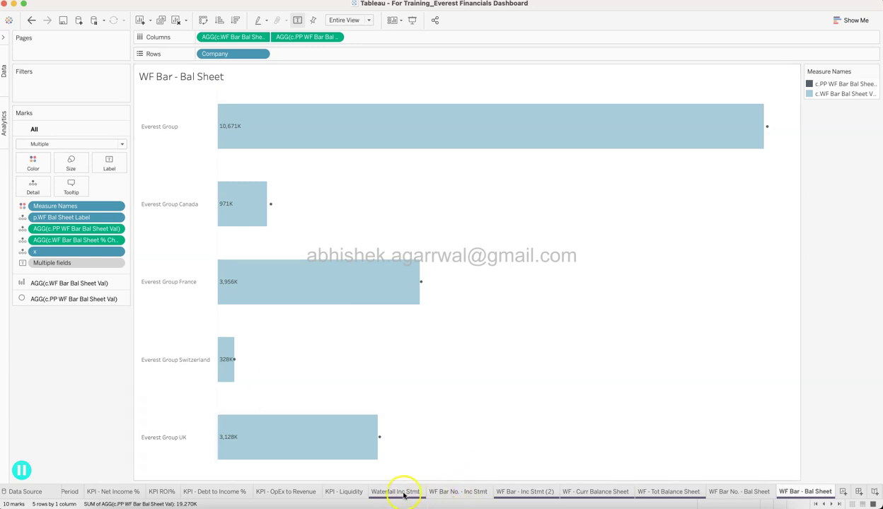
pyautogui.scroll(2, 400, 492)
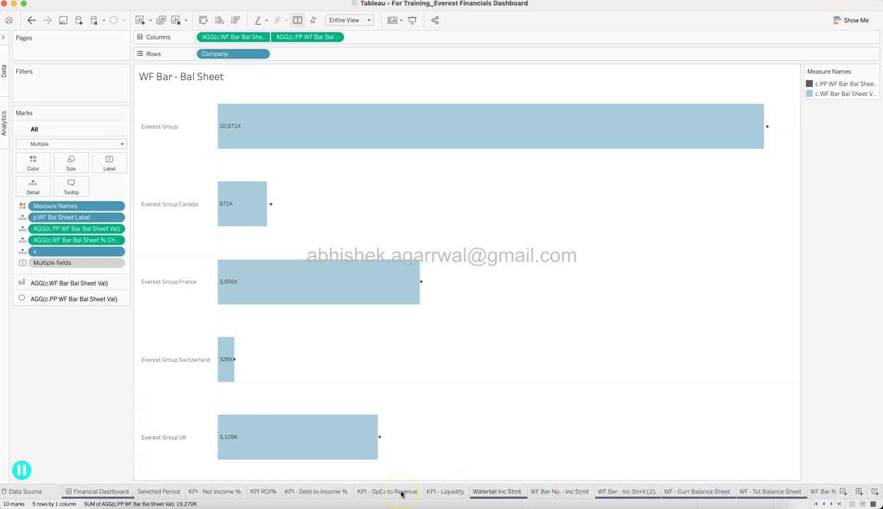
pyautogui.click(99, 492)
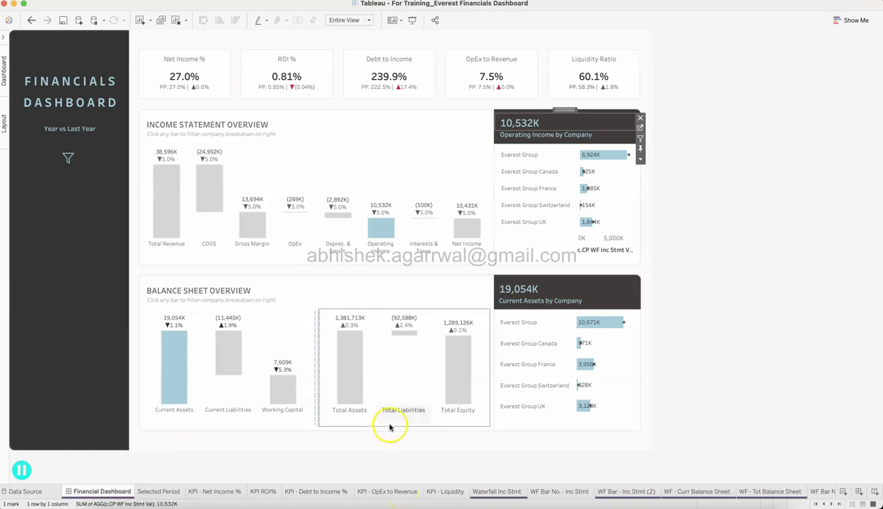
pyautogui.moveTo(593, 78)
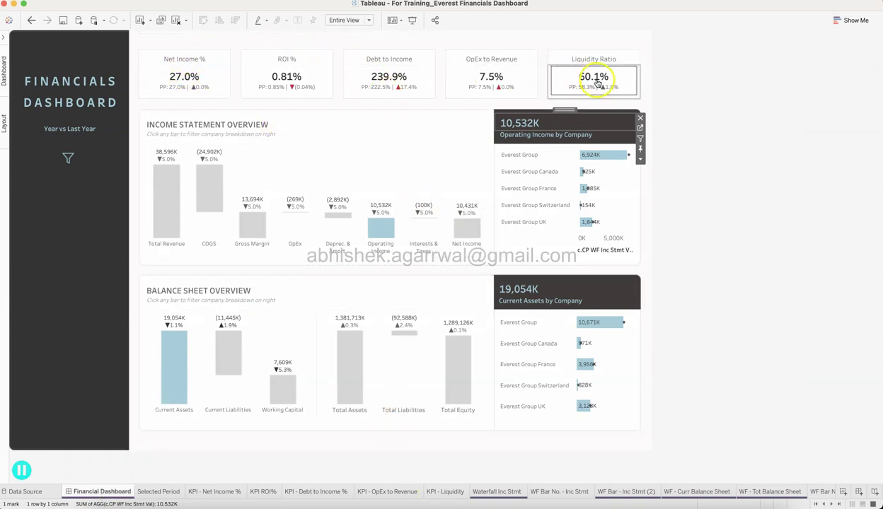
pyautogui.click(484, 83)
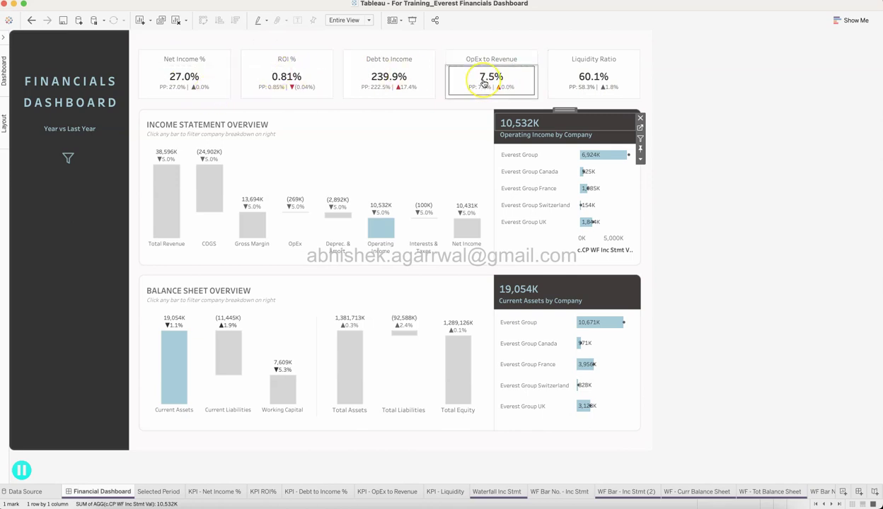
pyautogui.click(734, 119)
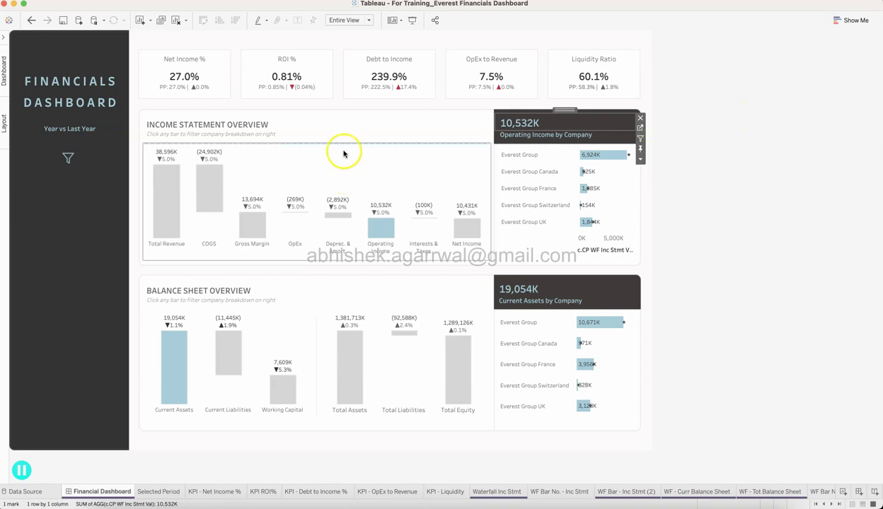
pyautogui.moveTo(209, 189)
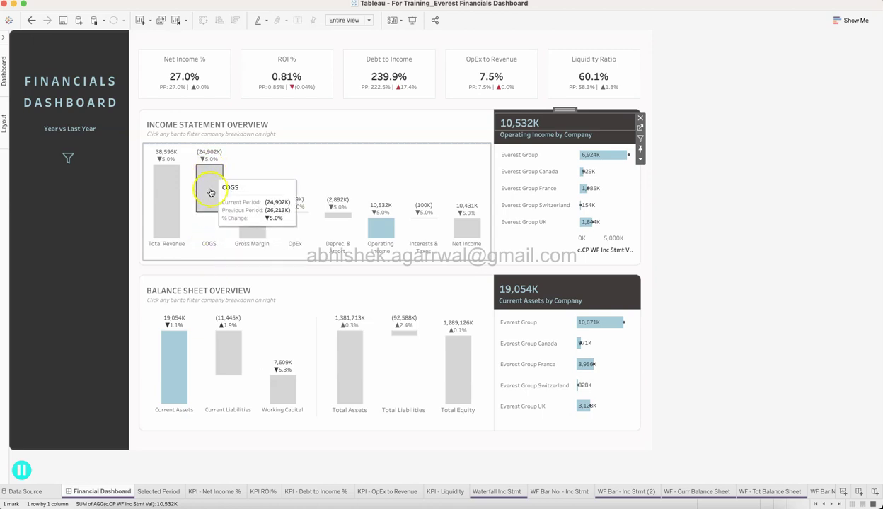
pyautogui.click(208, 223)
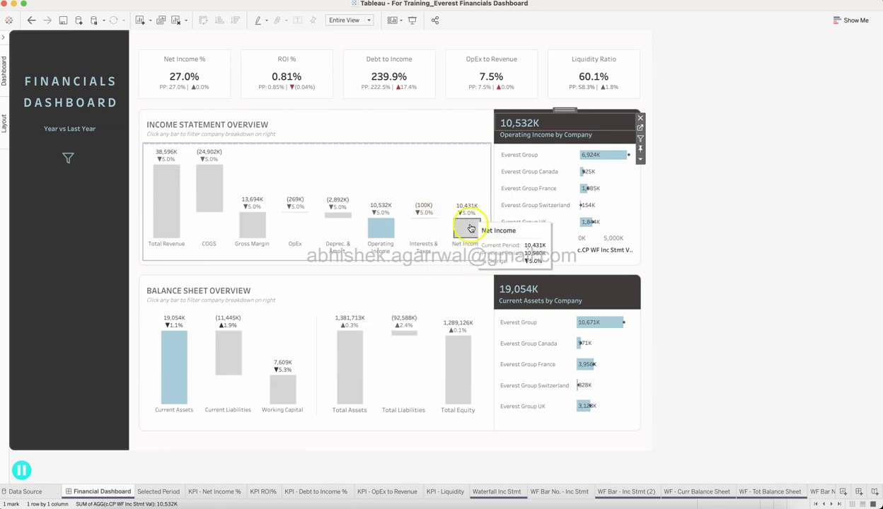
pyautogui.click(806, 264)
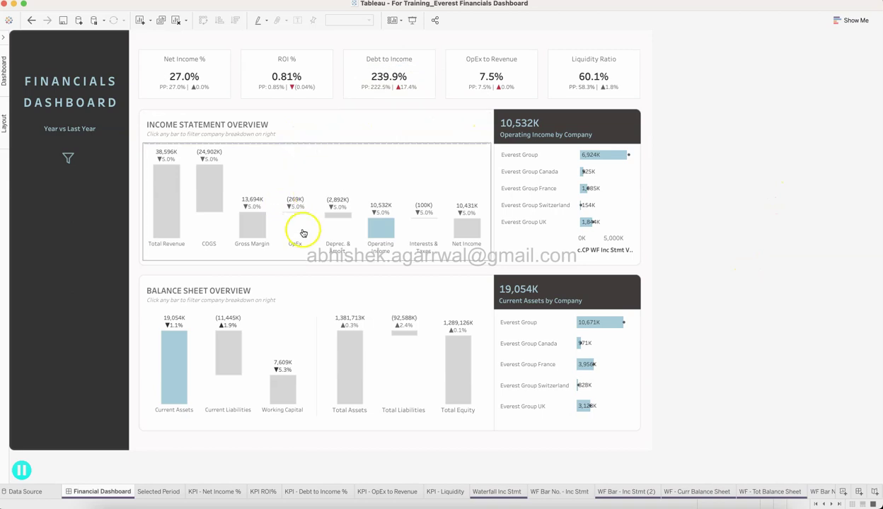
# Select the Net Income and Total Equity waterfall bars to break each down by company
pyautogui.click(452, 233)
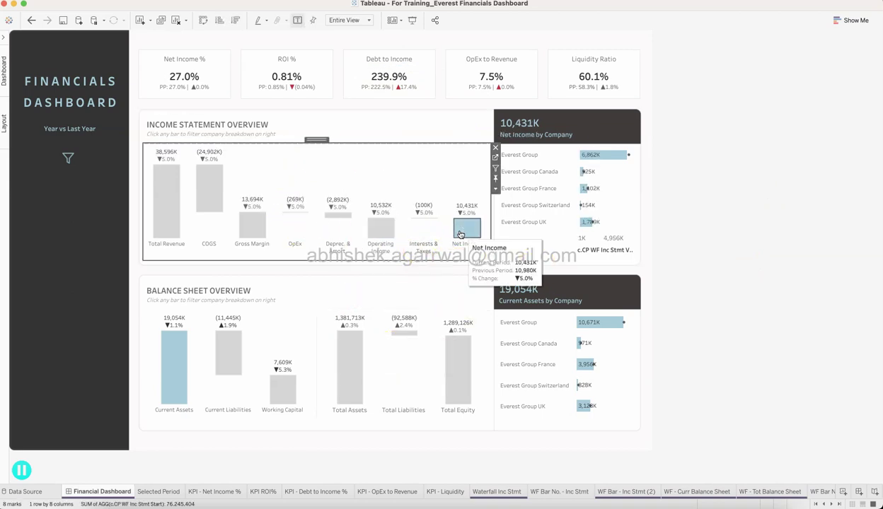
pyautogui.click(465, 230)
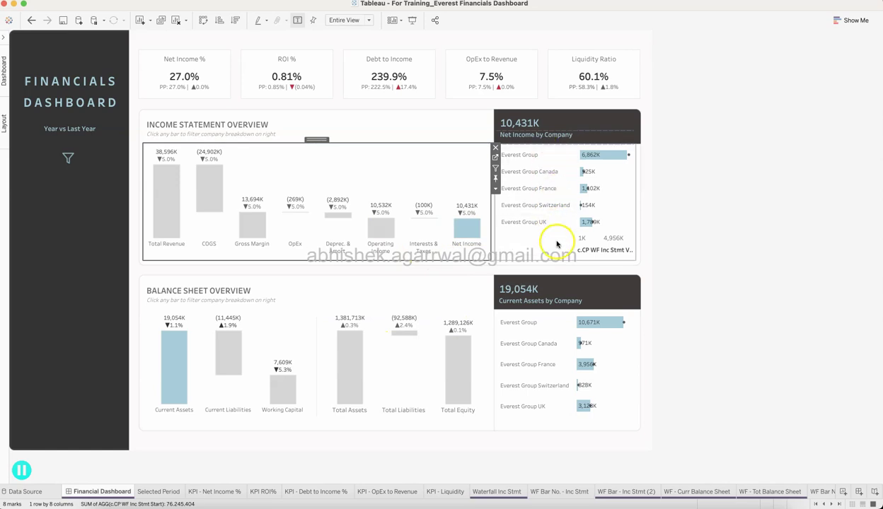
pyautogui.click(462, 365)
pyautogui.click(460, 366)
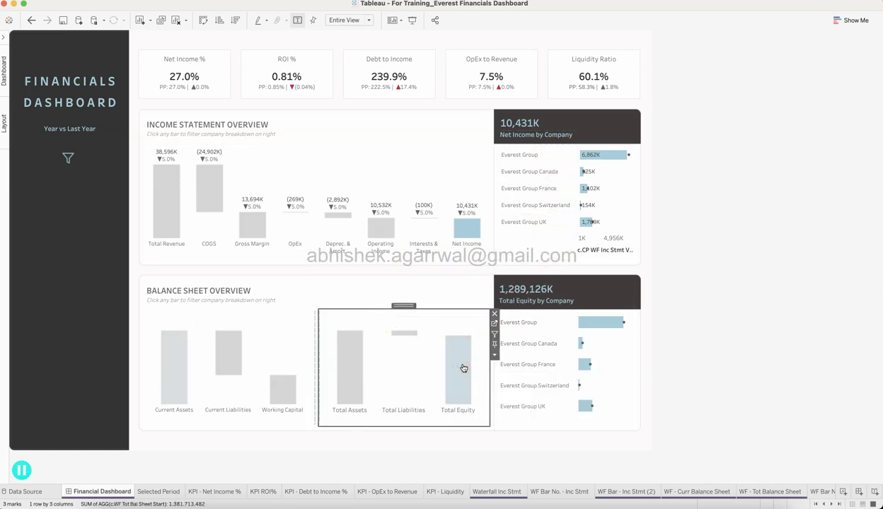
pyautogui.click(672, 339)
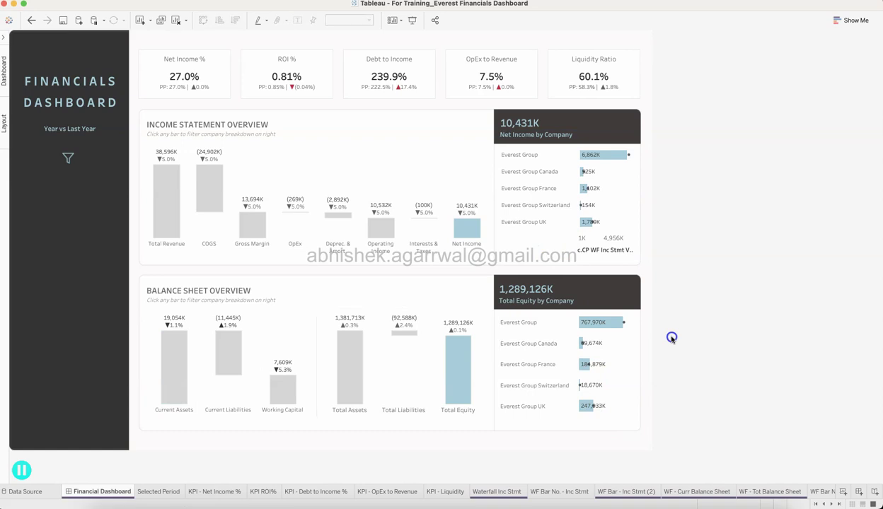
pyautogui.click(68, 160)
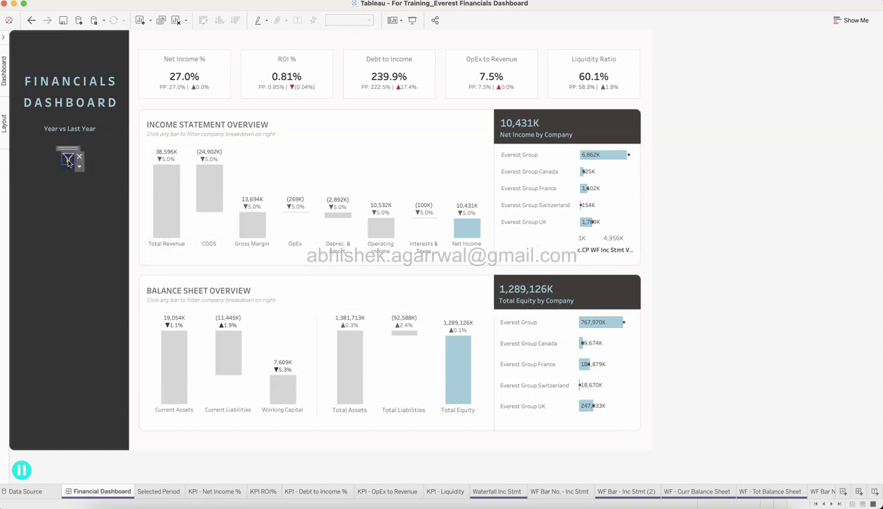
# Try Month and Year as the Time Period, settling on Quarter
pyautogui.click(68, 160)
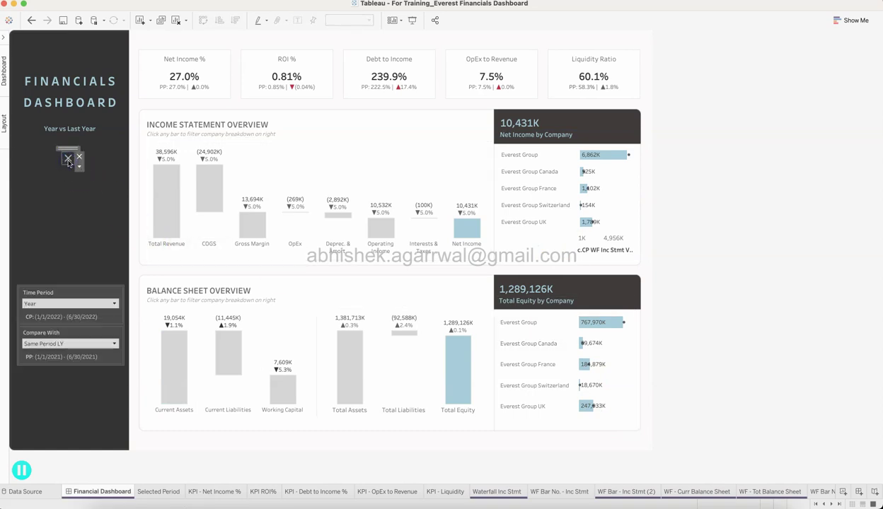
pyautogui.click(69, 302)
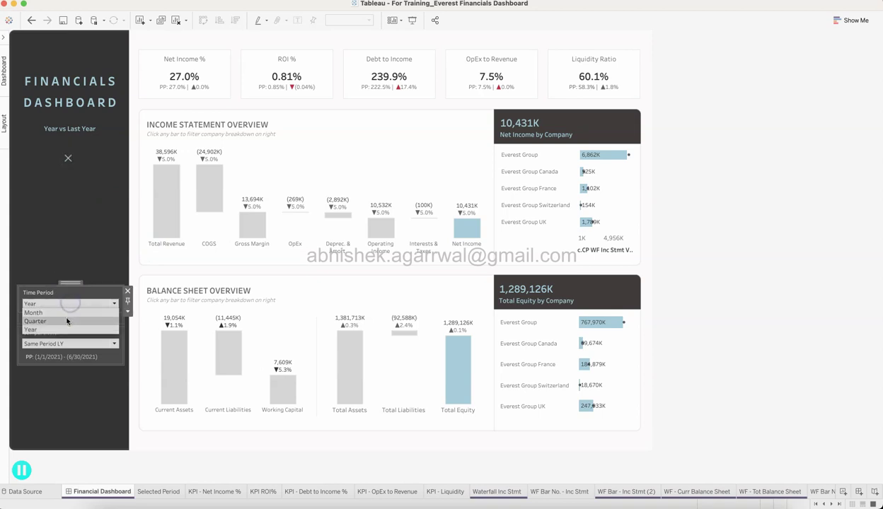
pyautogui.click(68, 305)
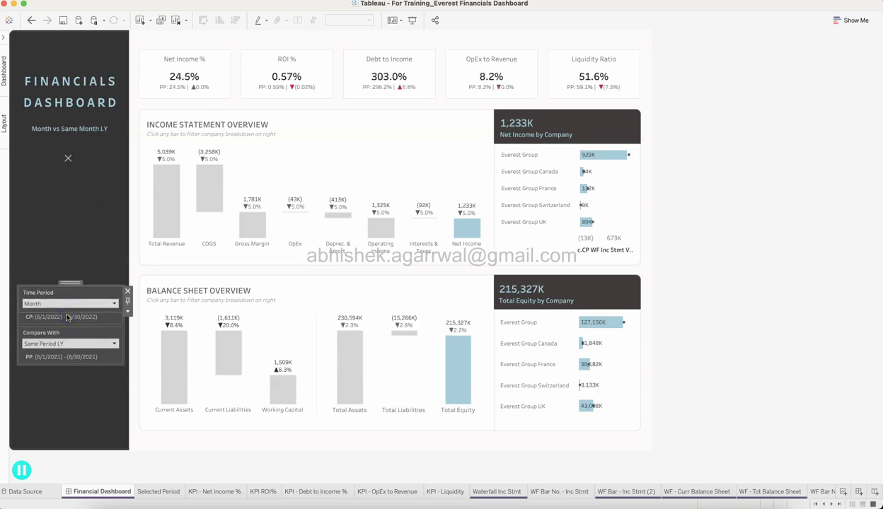
pyautogui.click(67, 306)
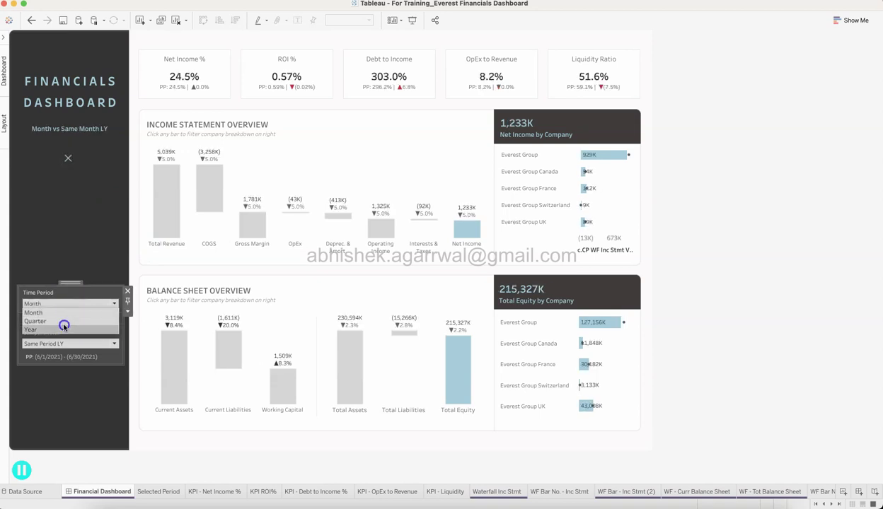
pyautogui.click(64, 329)
pyautogui.click(65, 304)
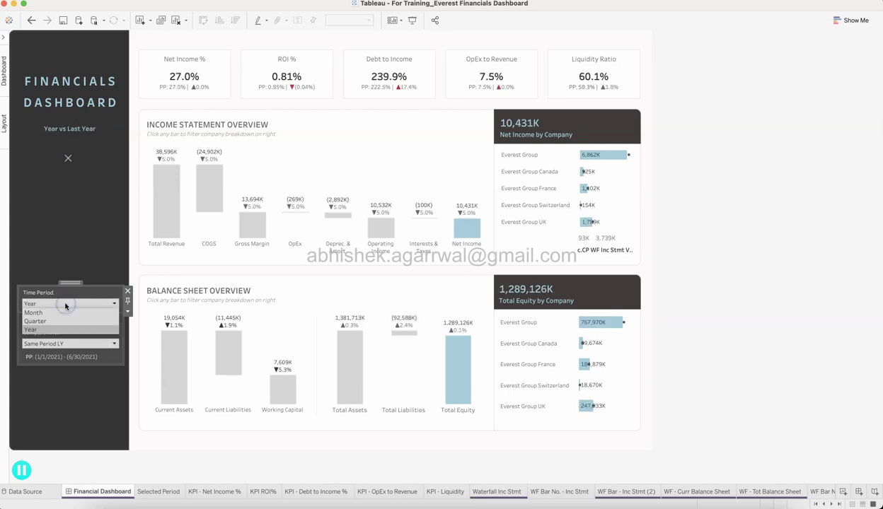
pyautogui.click(64, 322)
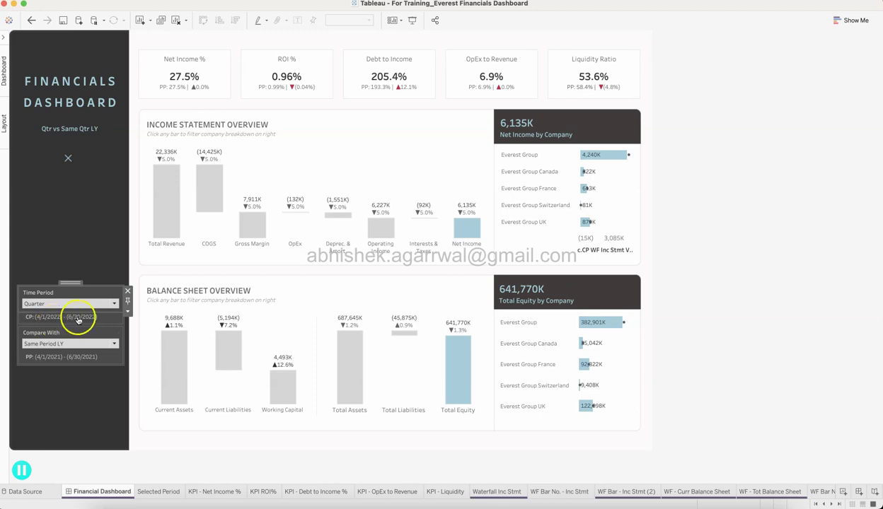
# Check the current- and previous-period date range sheets, then close the comparison settings
pyautogui.click(43, 319)
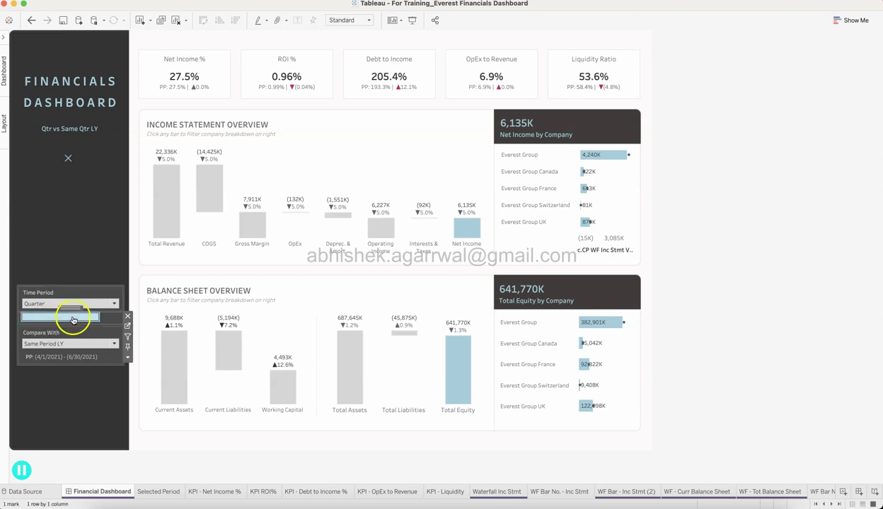
pyautogui.click(40, 362)
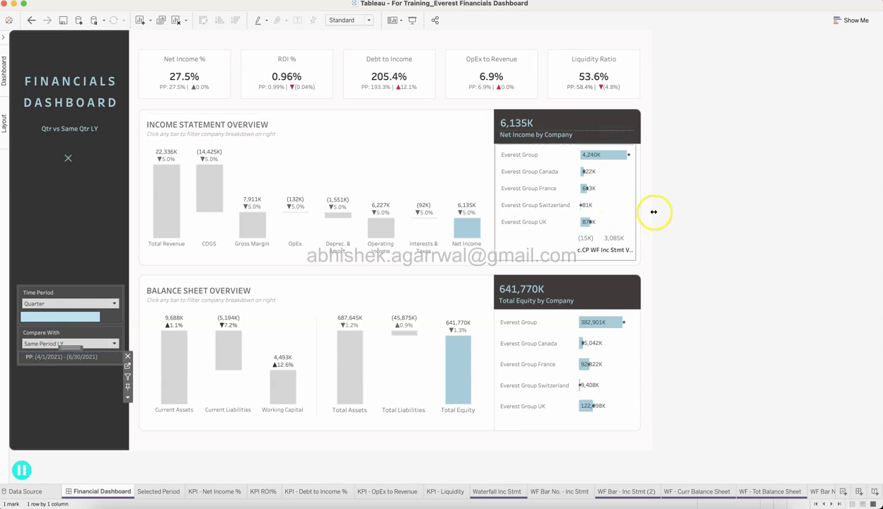
pyautogui.click(709, 218)
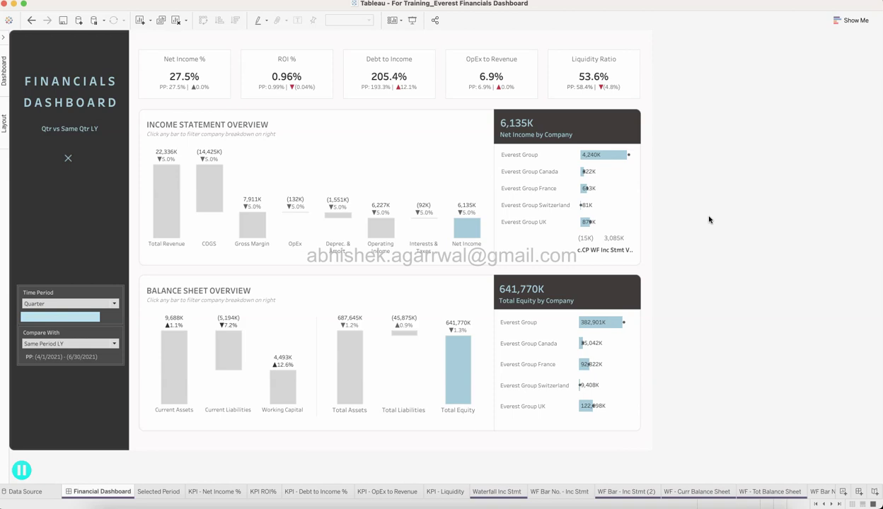
pyautogui.click(709, 220)
pyautogui.click(69, 158)
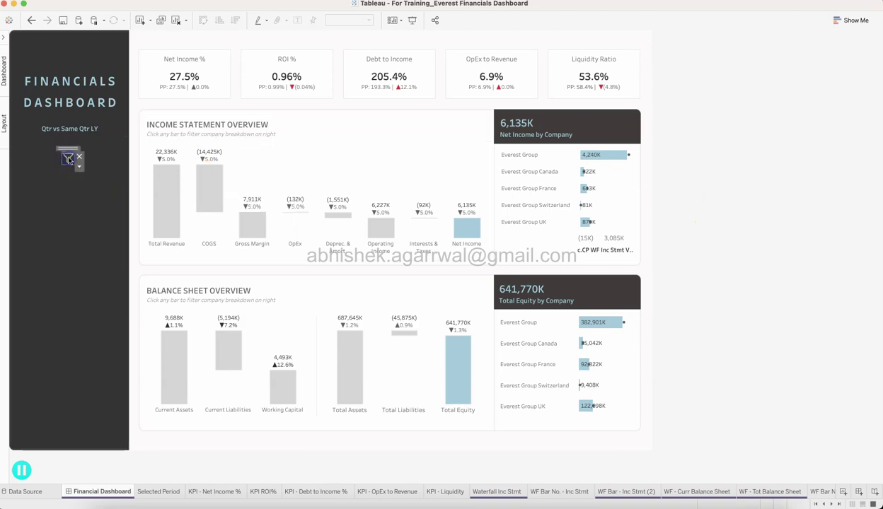
pyautogui.click(719, 220)
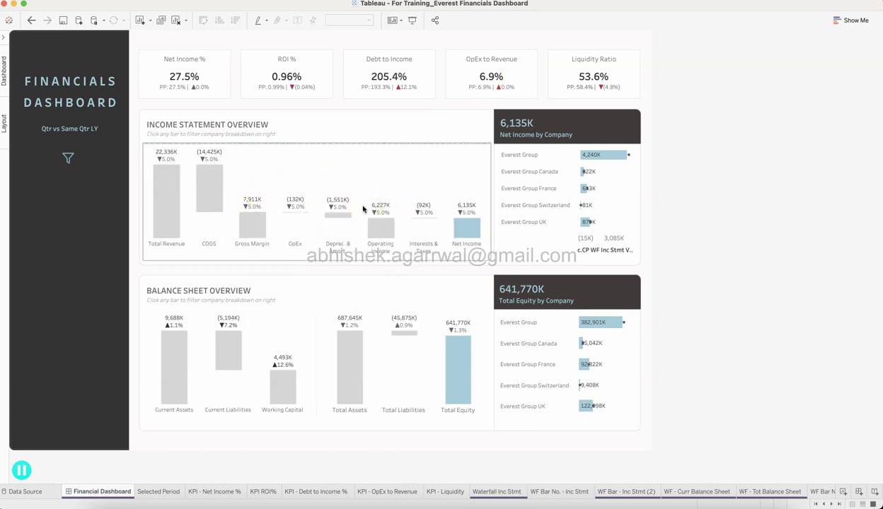
pyautogui.click(286, 213)
pyautogui.click(332, 247)
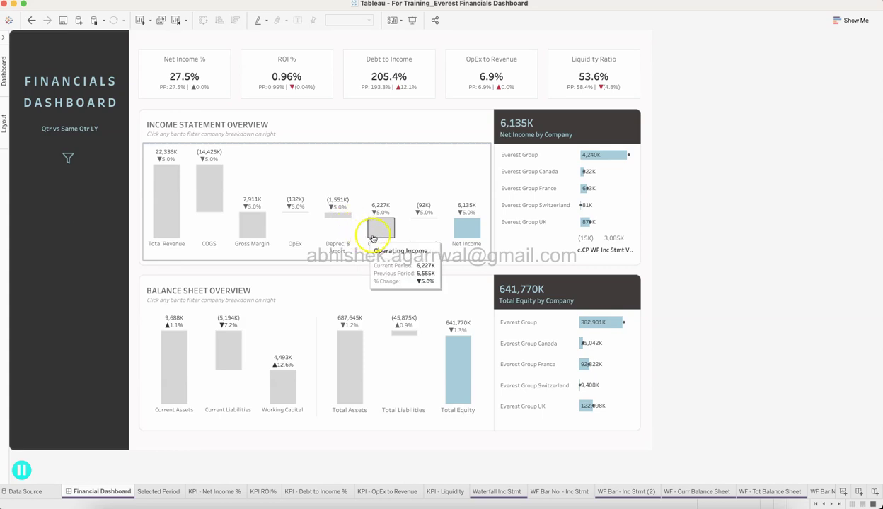
pyautogui.moveTo(381, 228)
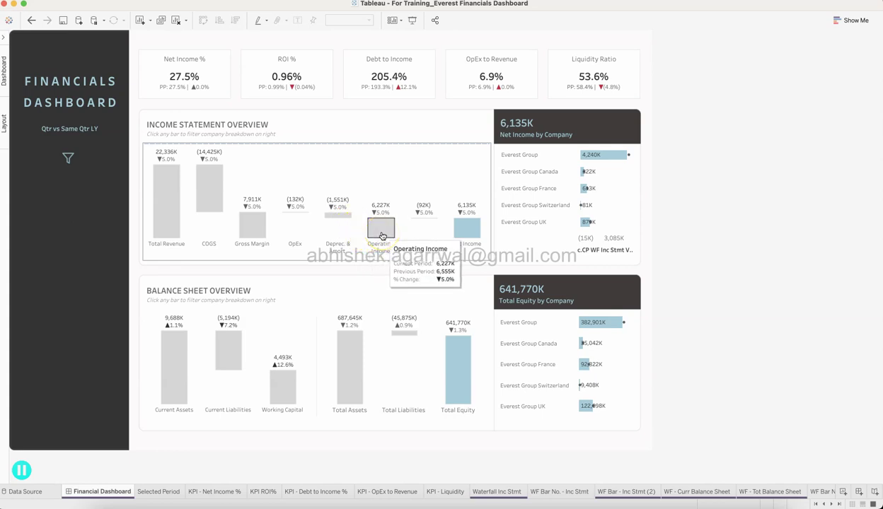
pyautogui.click(369, 191)
pyautogui.click(382, 318)
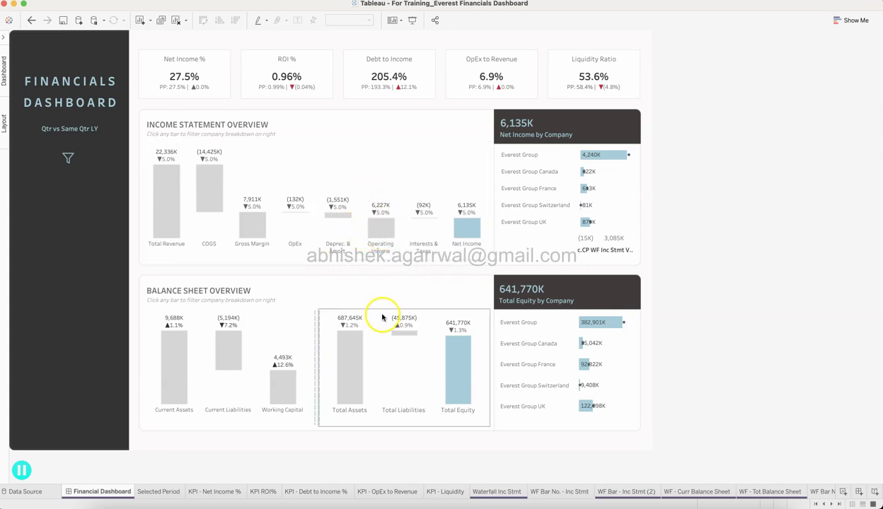